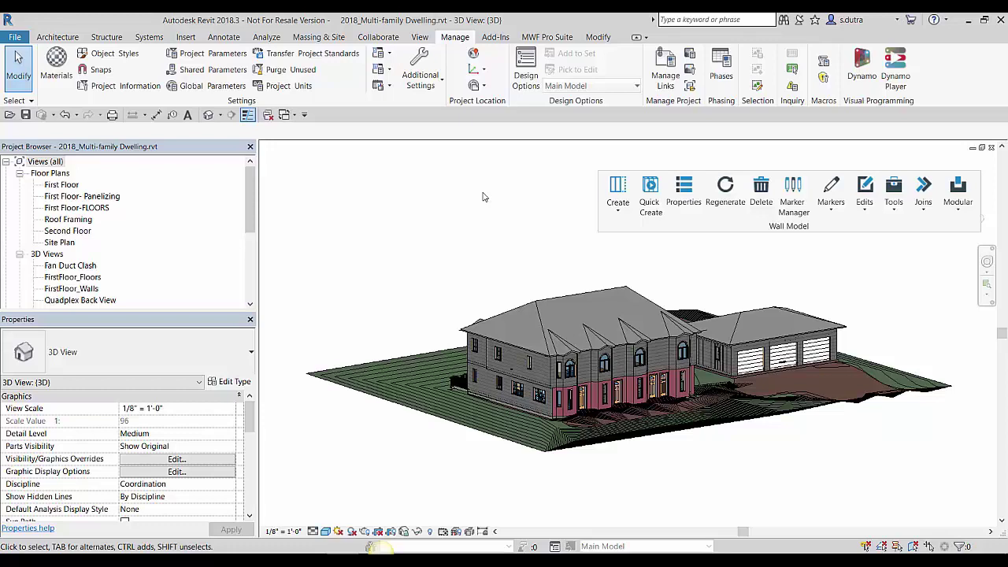
click(561, 39)
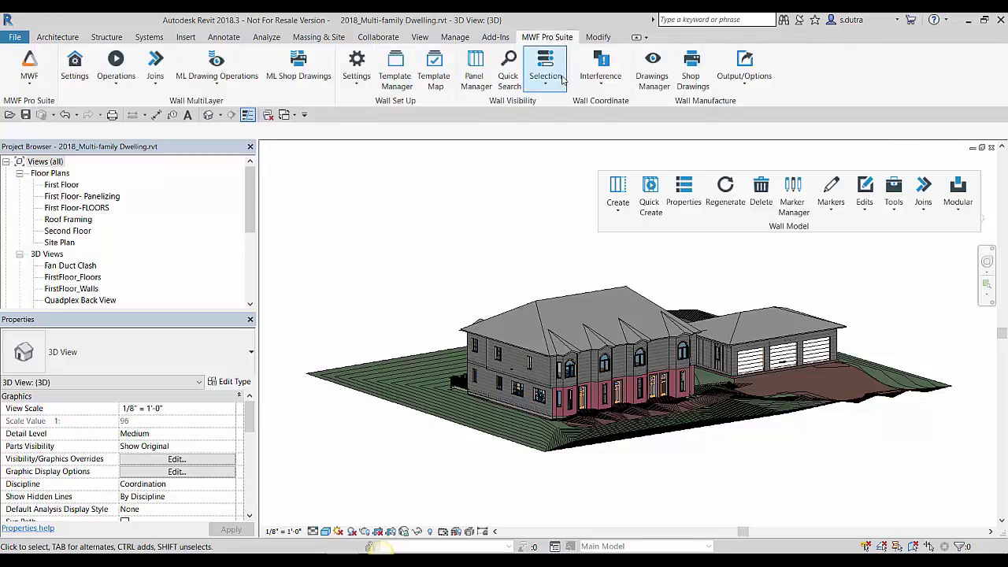
click(394, 72)
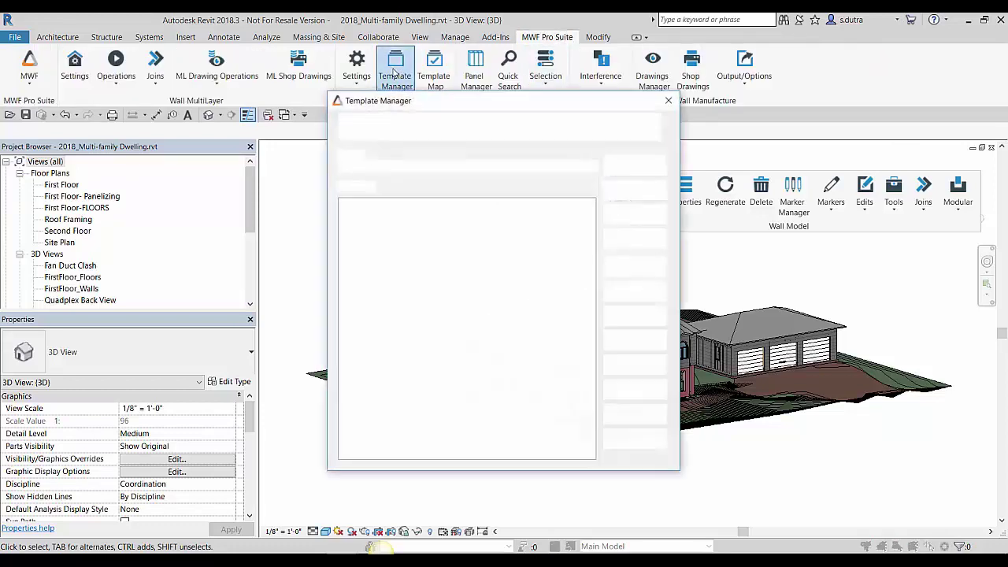
drag(458, 102, 312, 100)
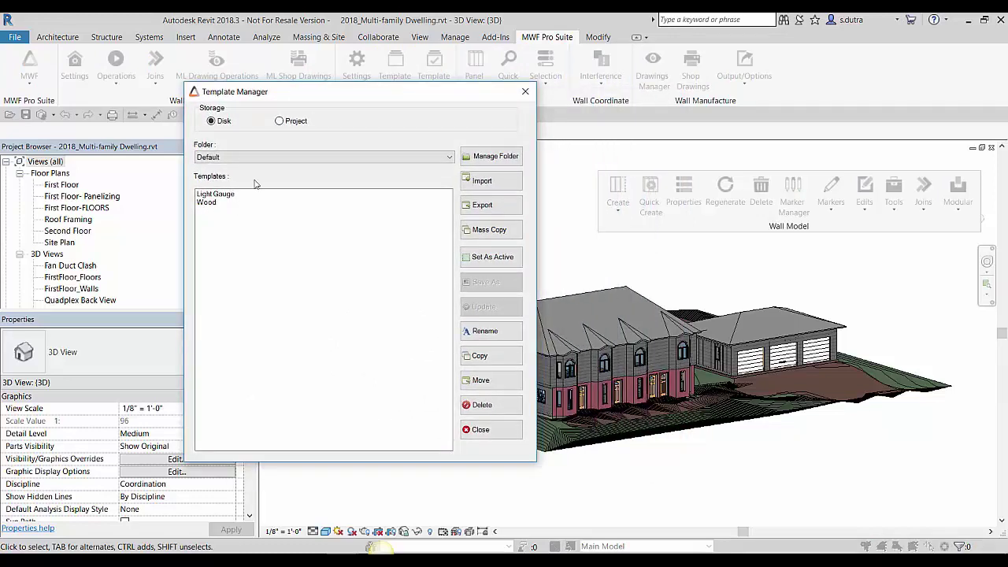
click(280, 123)
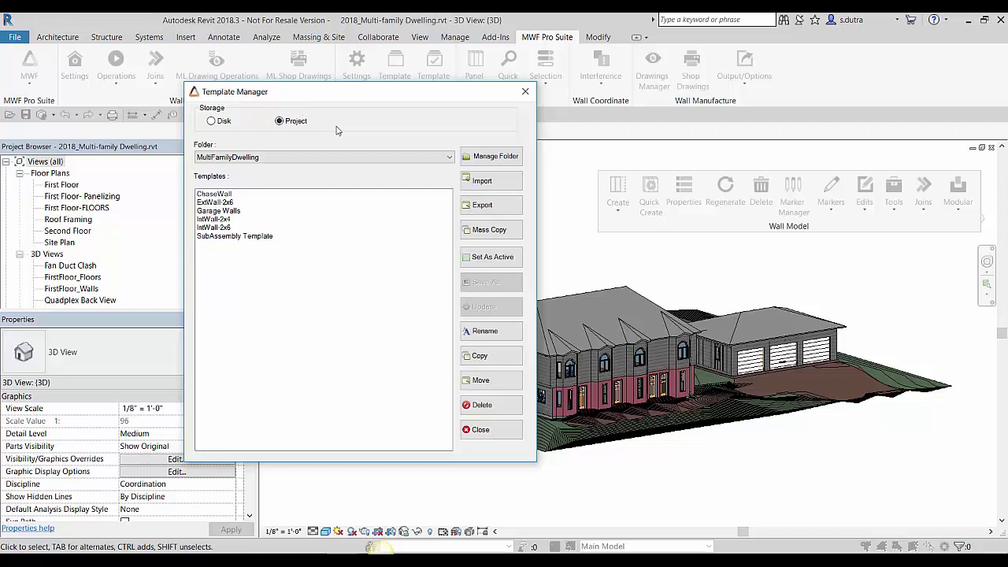
click(482, 429)
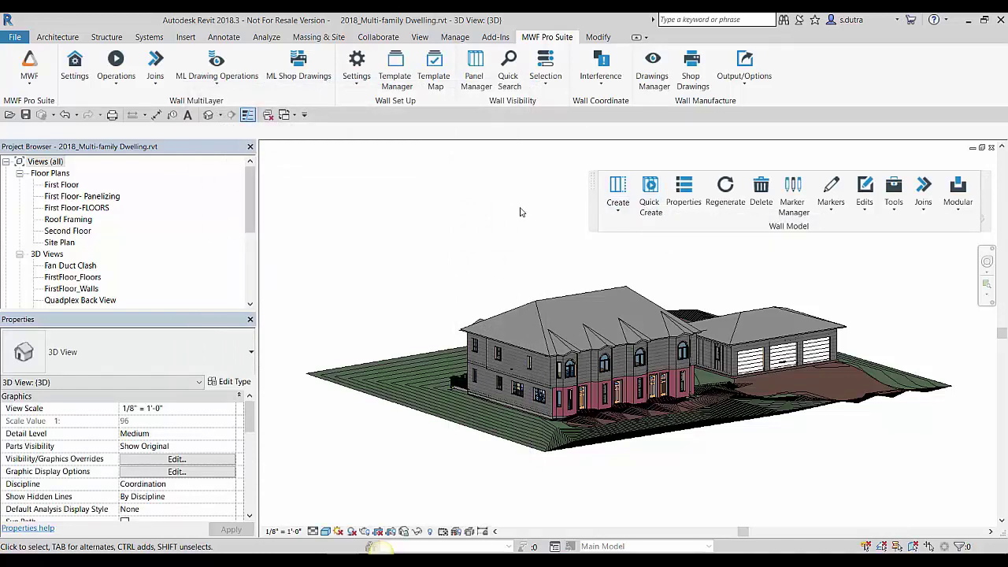
Add a new empty template map named 'test' and select it in the Template Maps list.
click(437, 87)
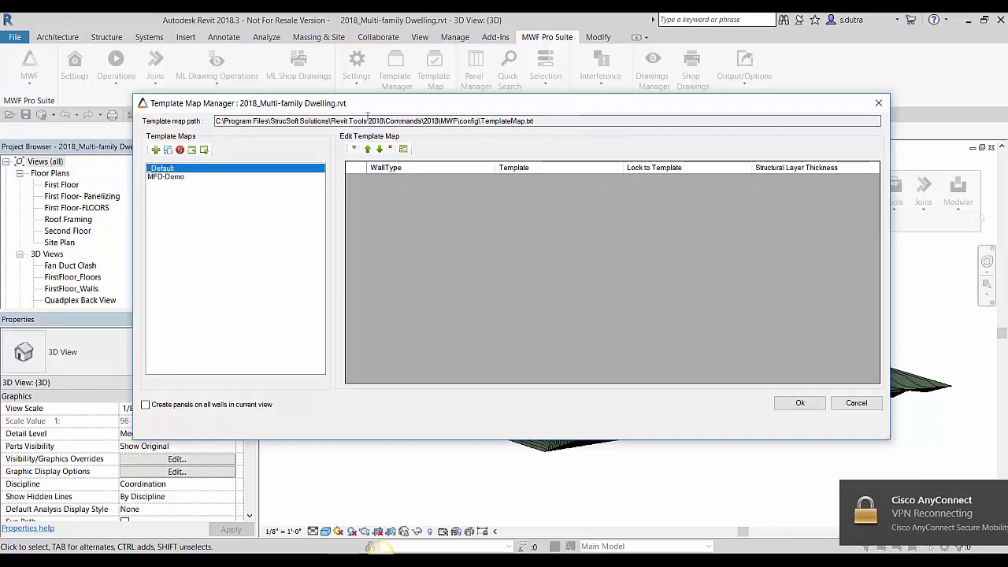
click(156, 151)
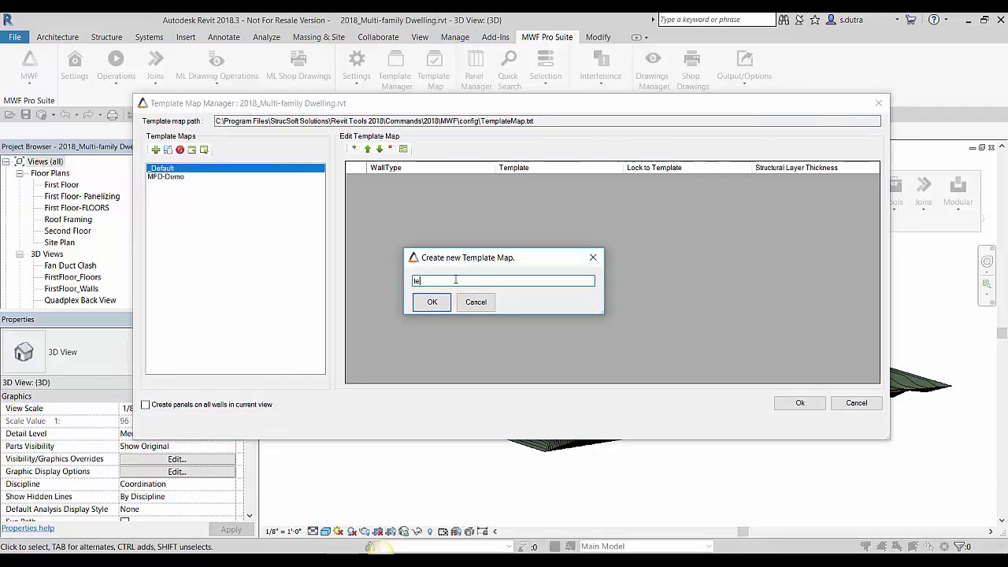
click(431, 302)
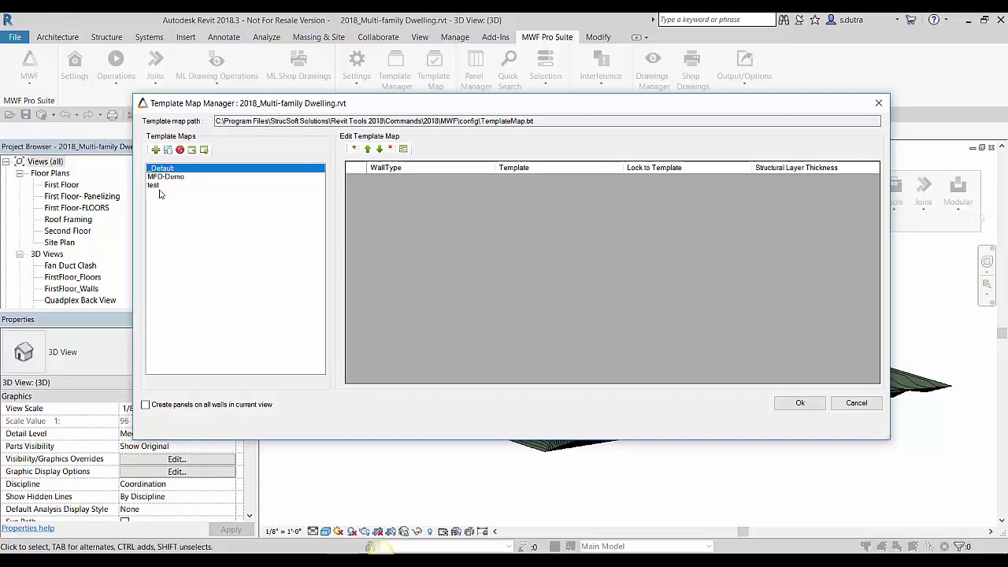
click(160, 186)
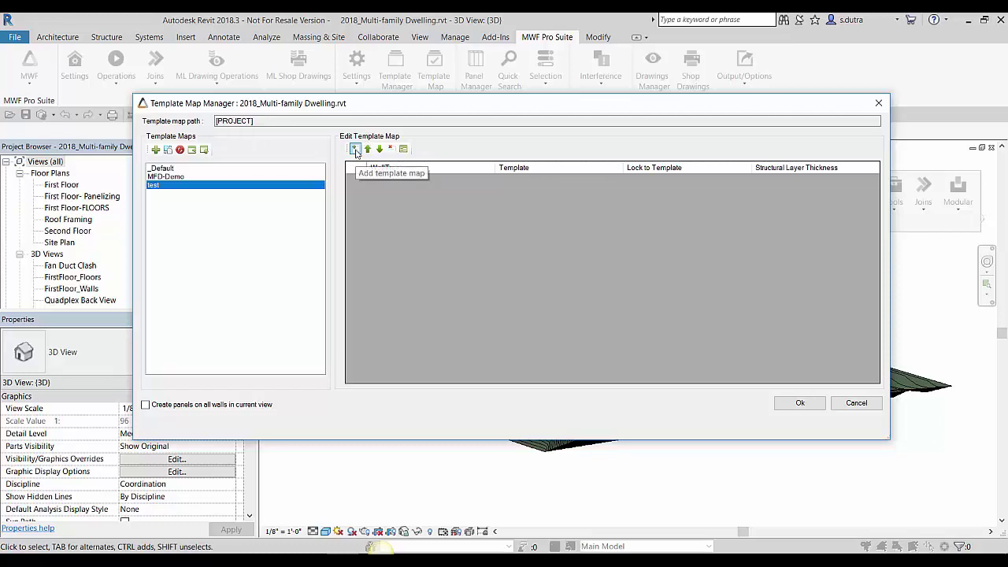
Add wall mapping rows to 'test' and set row one to the brick-on-wood-stud exterior wall type.
click(355, 150)
click(355, 149)
click(355, 149)
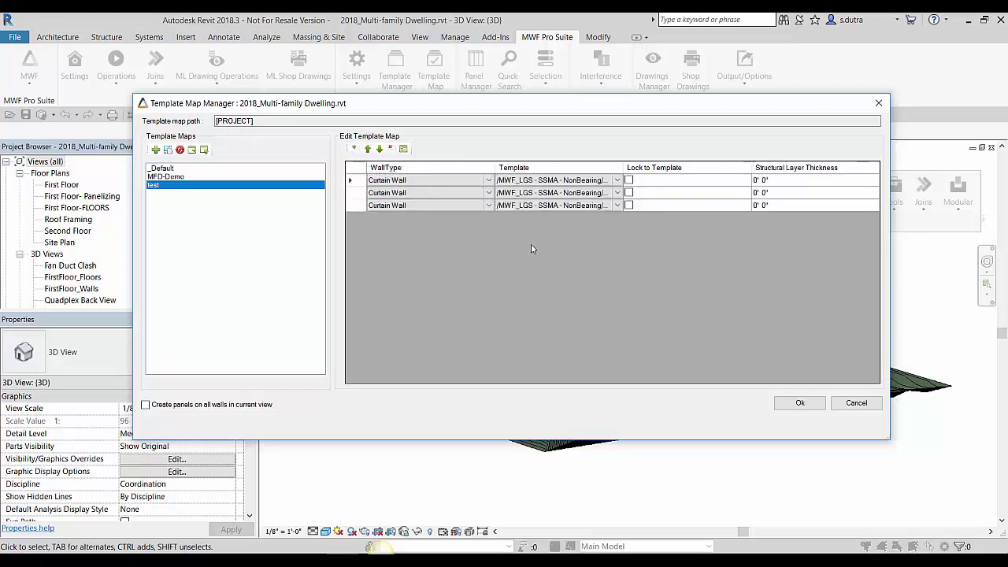
drag(494, 180, 529, 182)
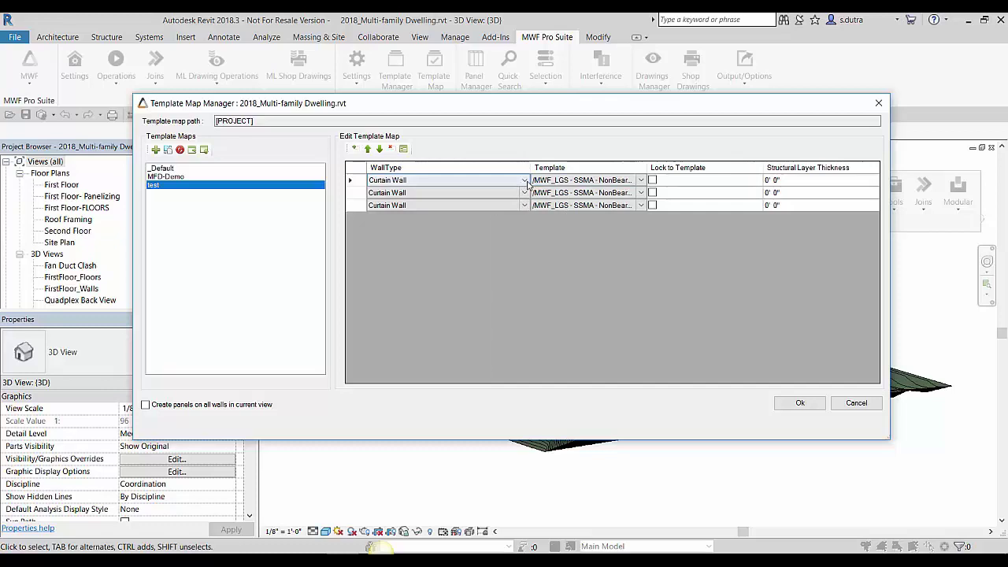
click(525, 180)
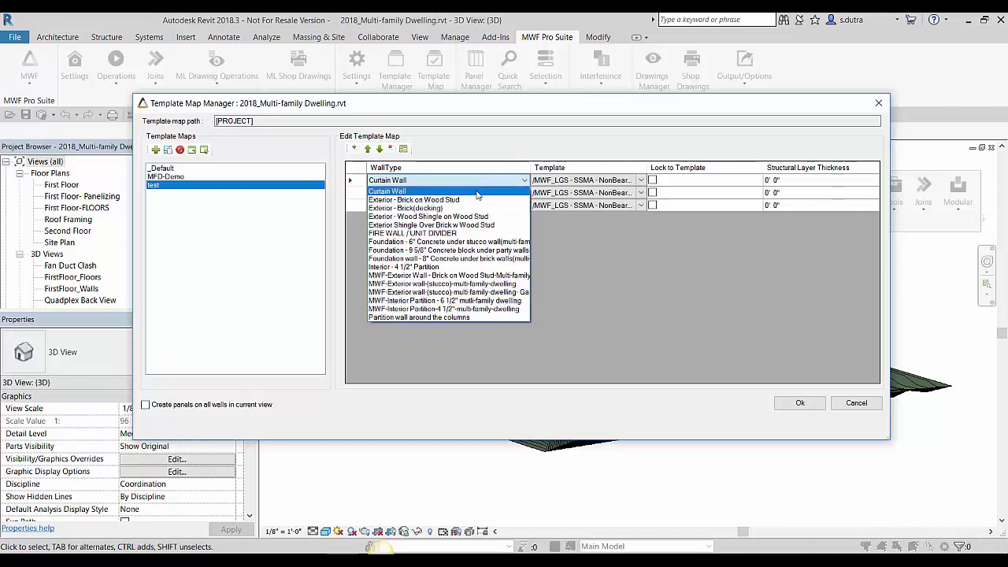
click(611, 270)
click(446, 179)
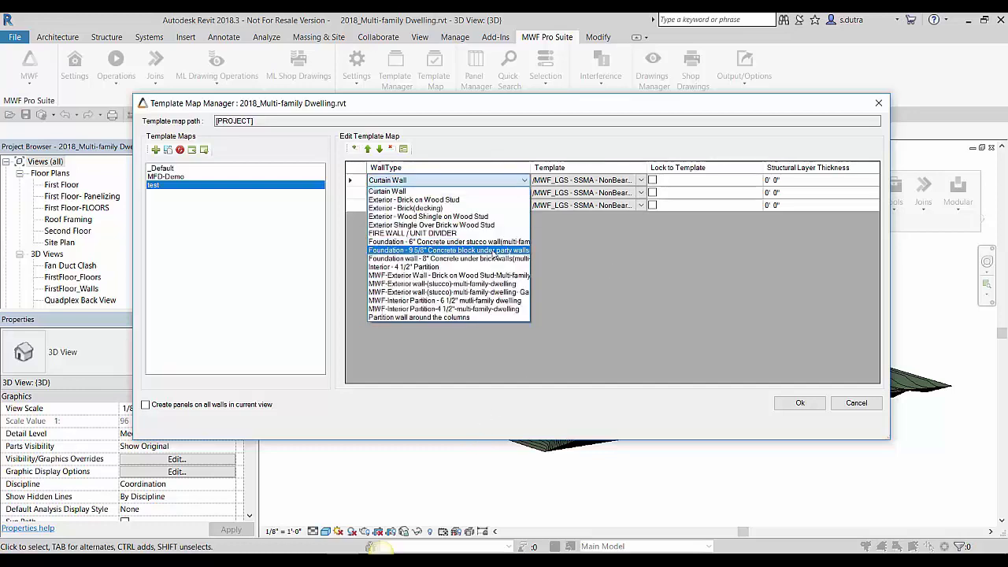
click(449, 275)
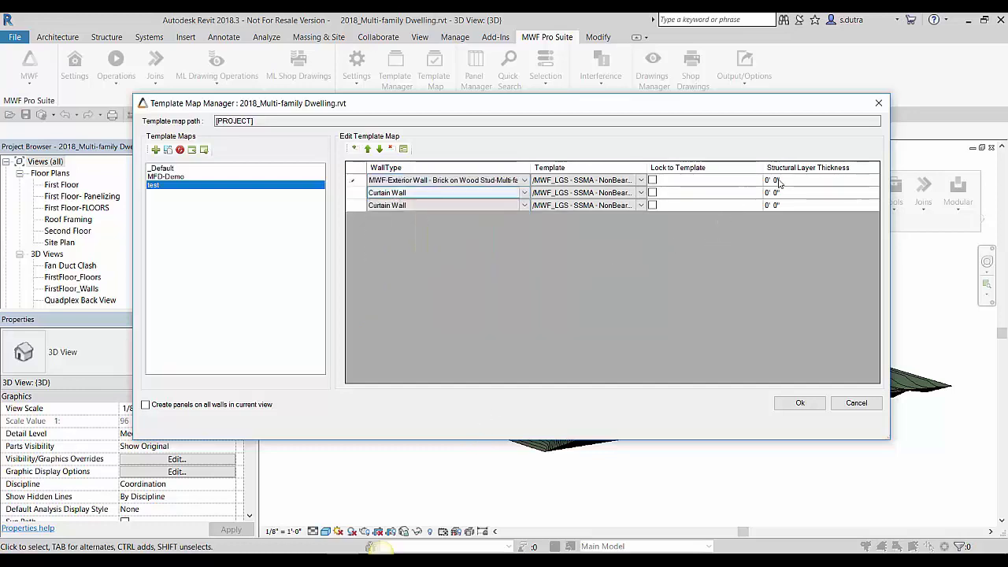
click(523, 180)
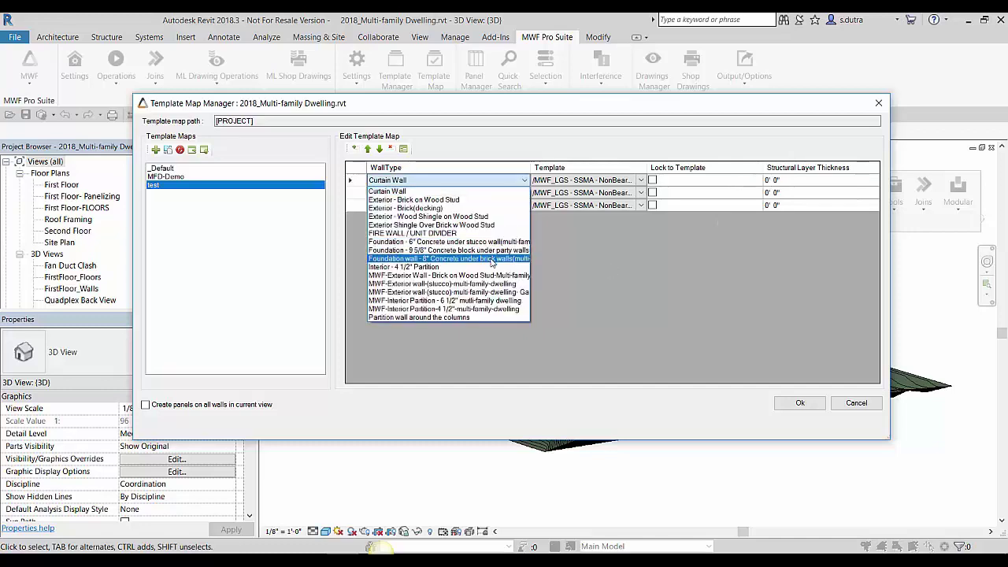
key(Escape)
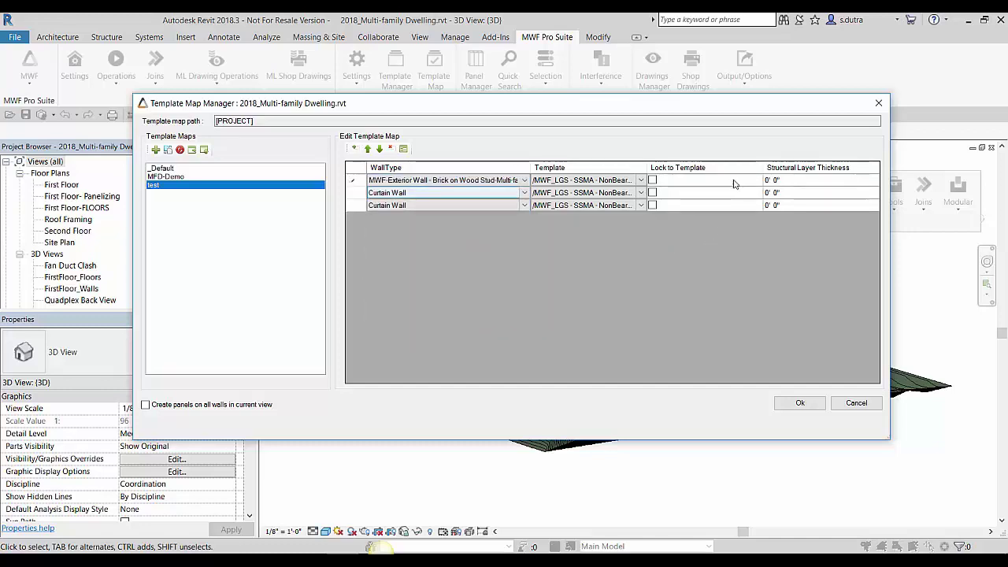
Assign the /MultiFamilyDwelling/ExtWall-2x6 template to row one, leaving row two as Curtain Wall.
click(744, 184)
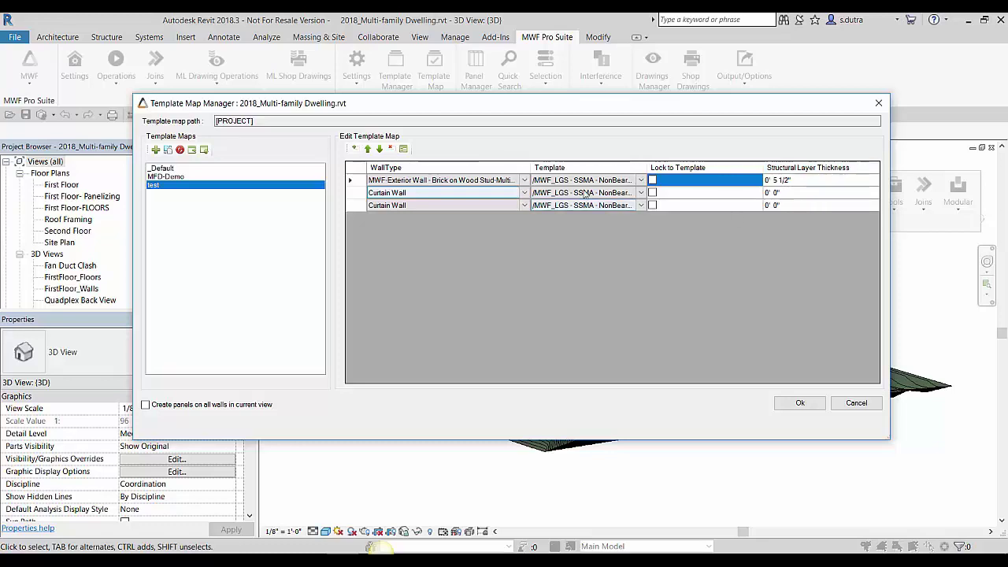
click(642, 181)
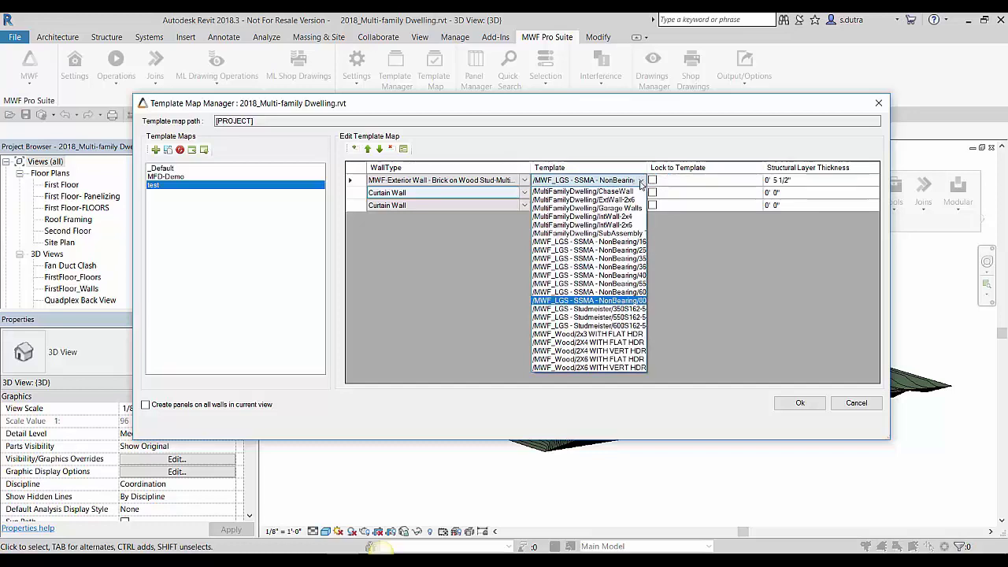
click(627, 201)
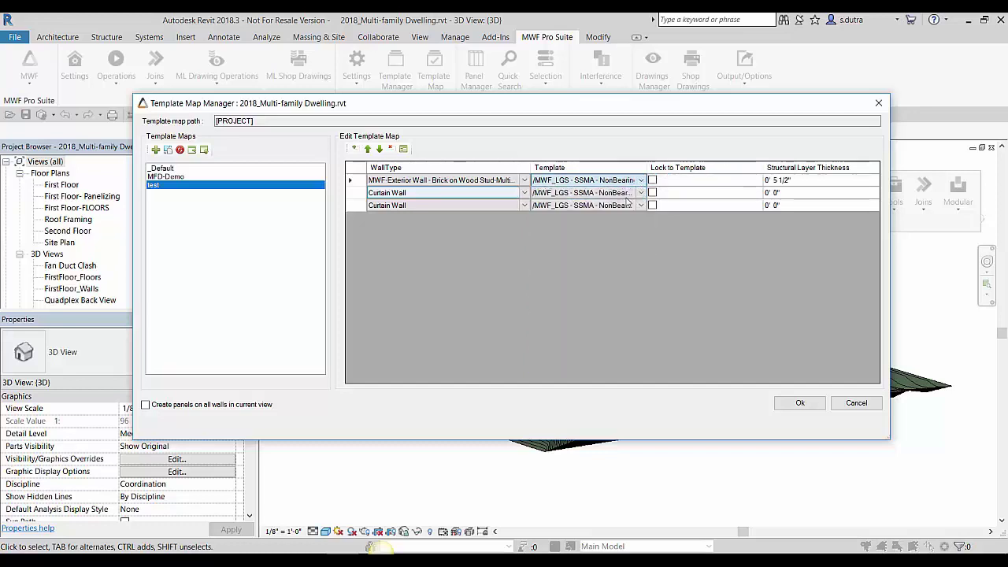
click(525, 197)
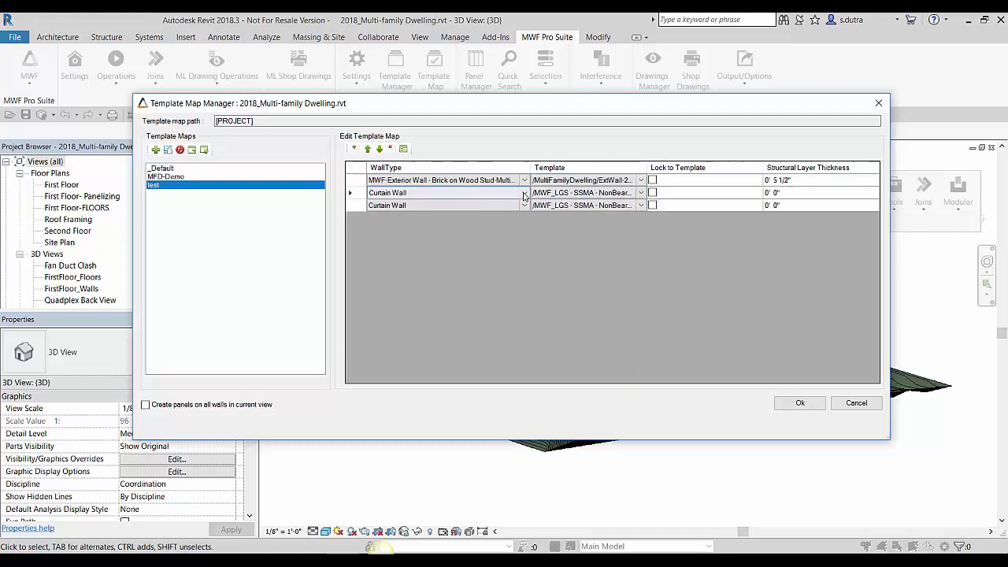
click(525, 196)
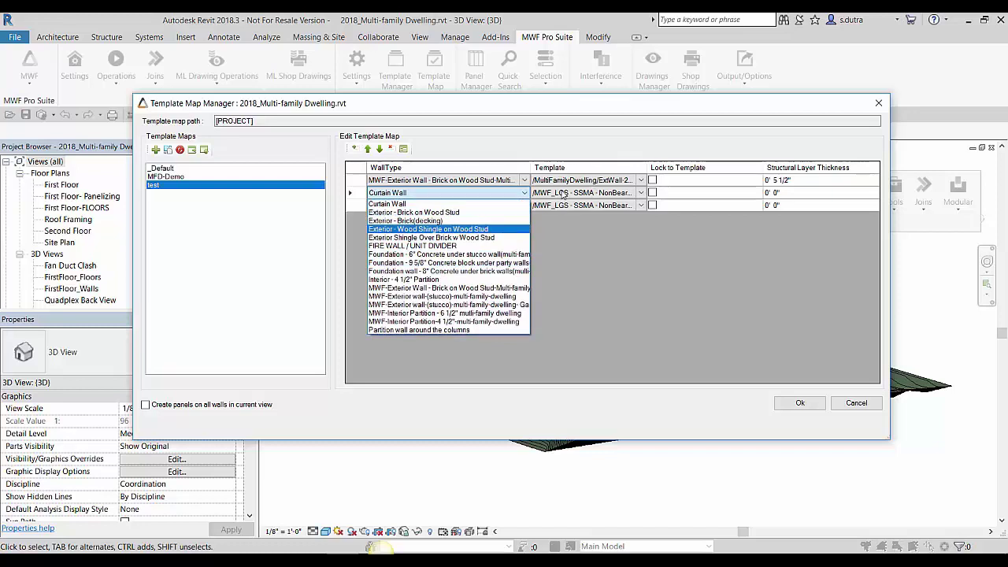
click(274, 243)
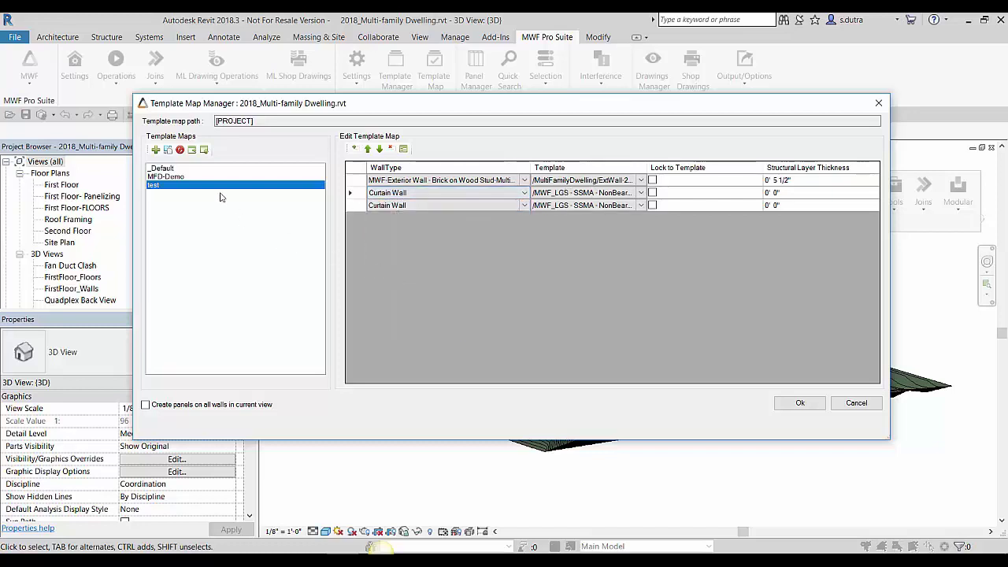
Review the MFD-Demo template map's wall mappings, then close the Template Map Manager.
click(197, 177)
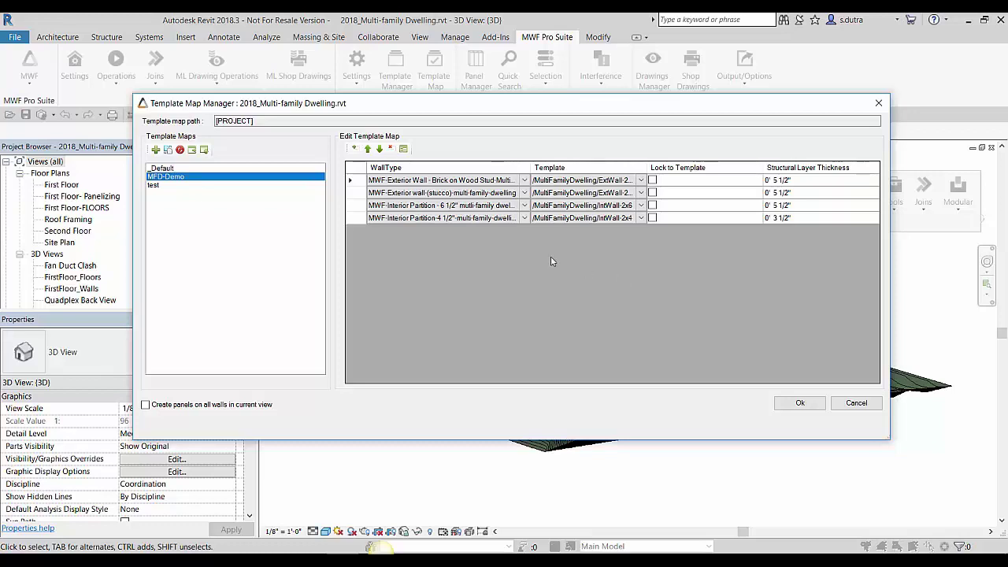
click(801, 404)
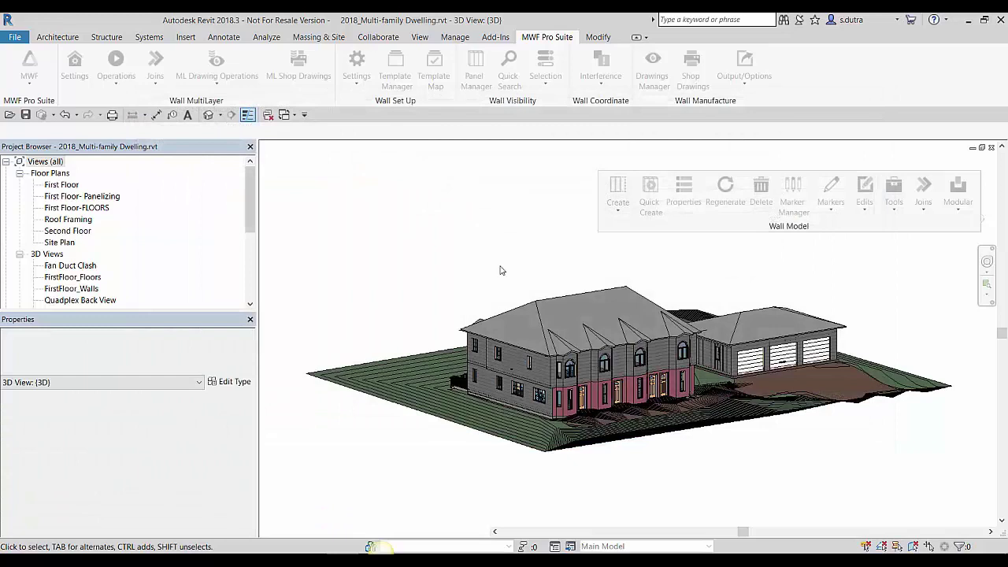
Open the FirstFloor_Walls 3D view and select the front-right exterior wall and a wall near the stairs.
drag(251, 204, 252, 219)
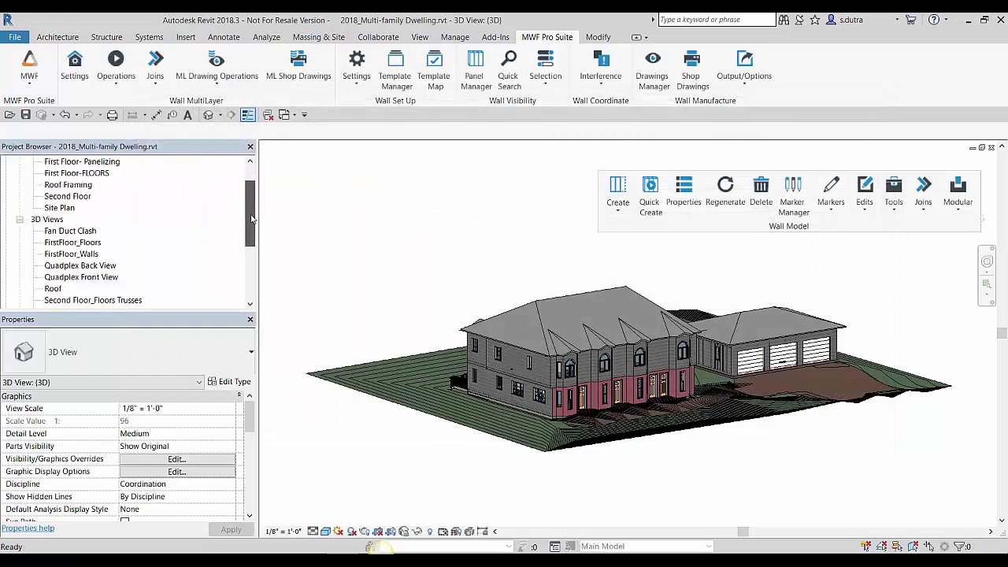
double_click(95, 255)
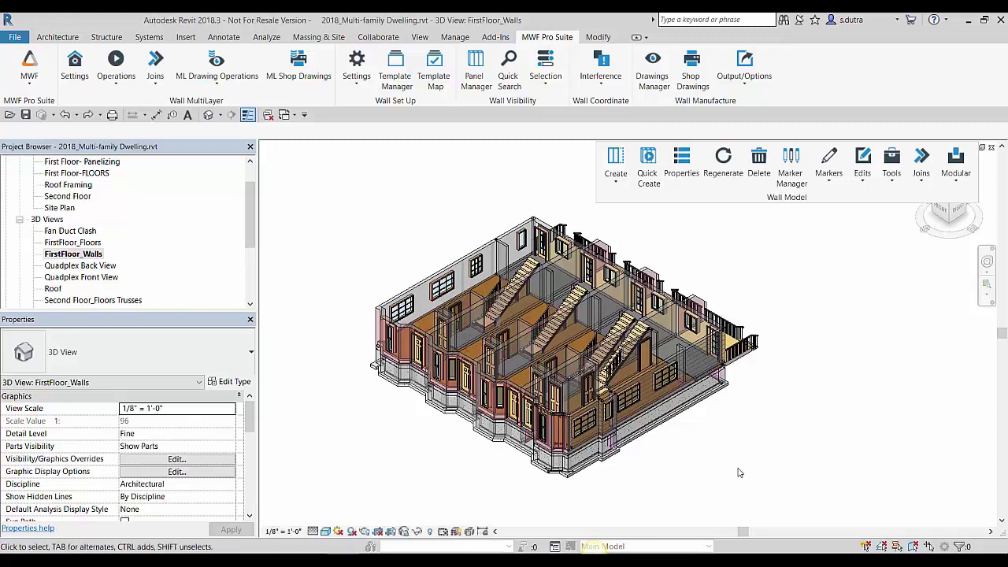
click(486, 242)
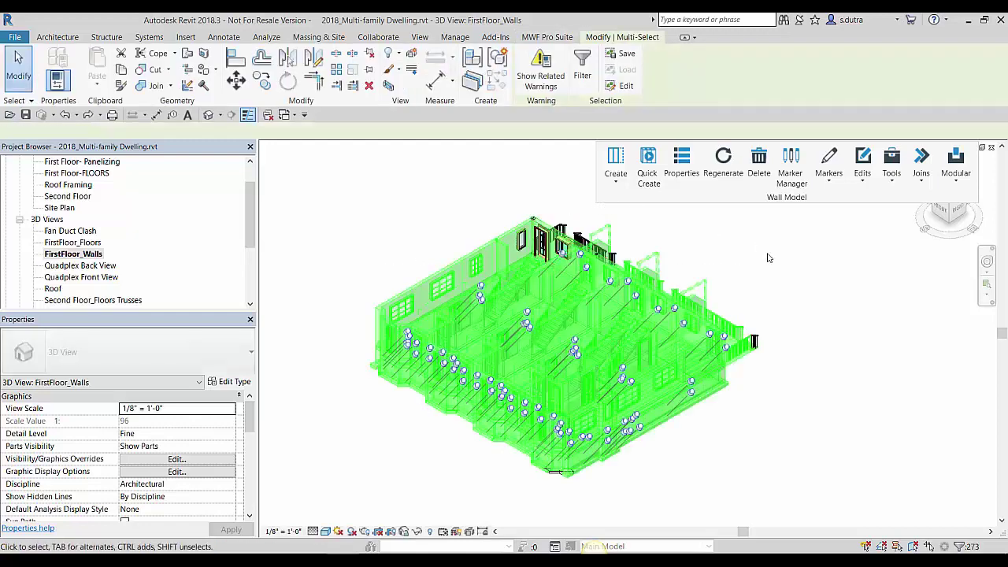
key(Escape)
click(701, 349)
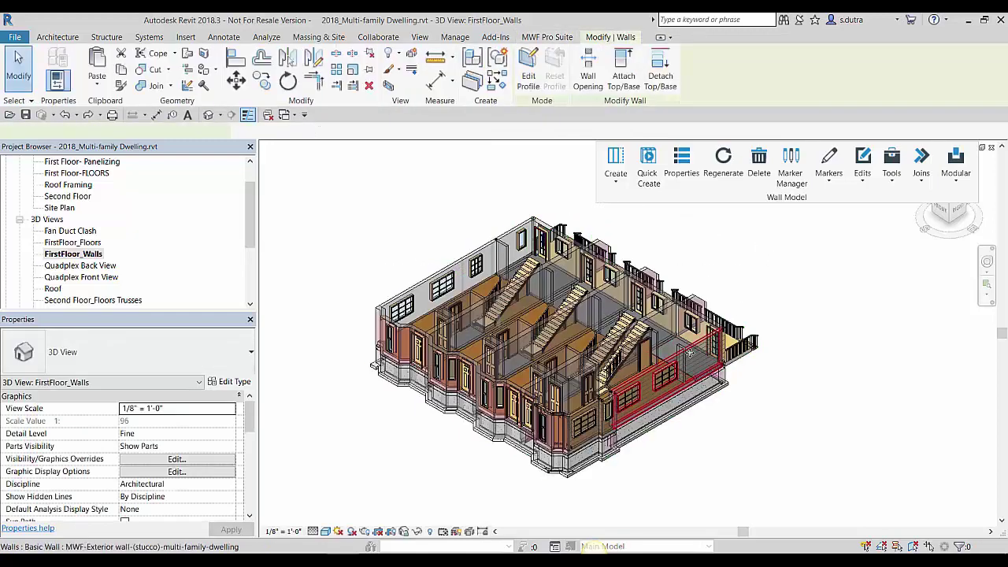
ctrl+click(635, 364)
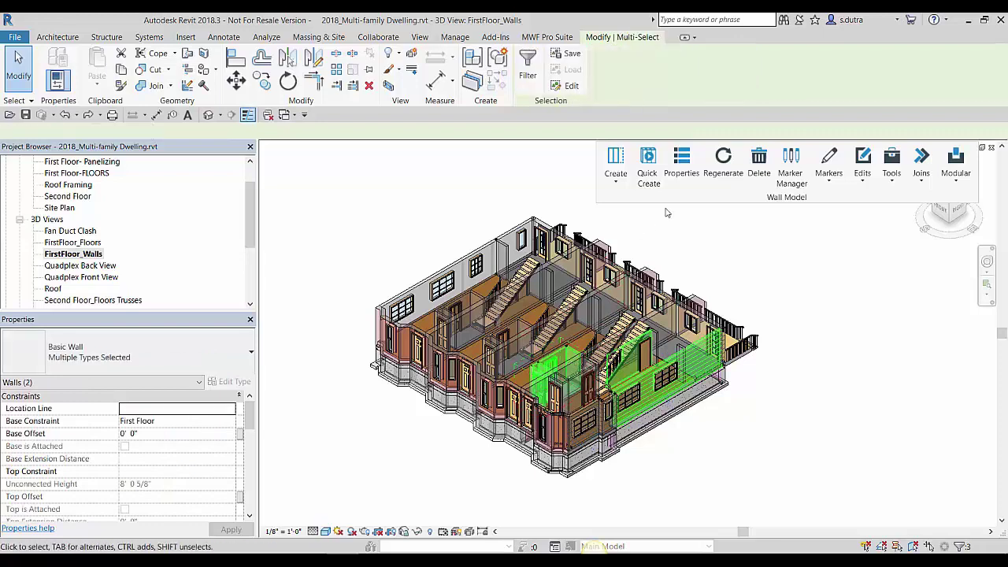
Quick Create wood stud framing panels for the selected walls, then zoom and pan to inspect them.
click(648, 173)
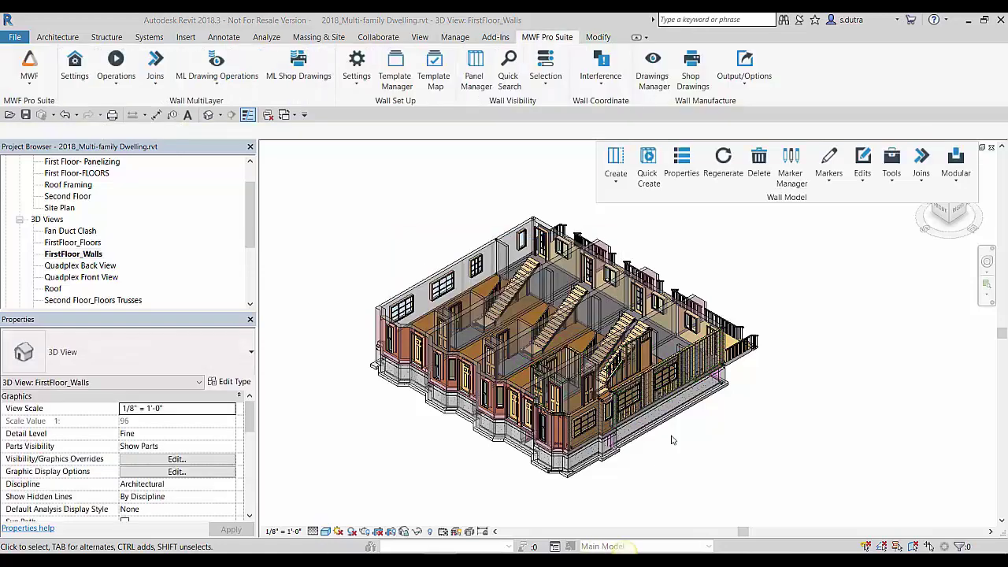
scroll(672, 439, up, 5)
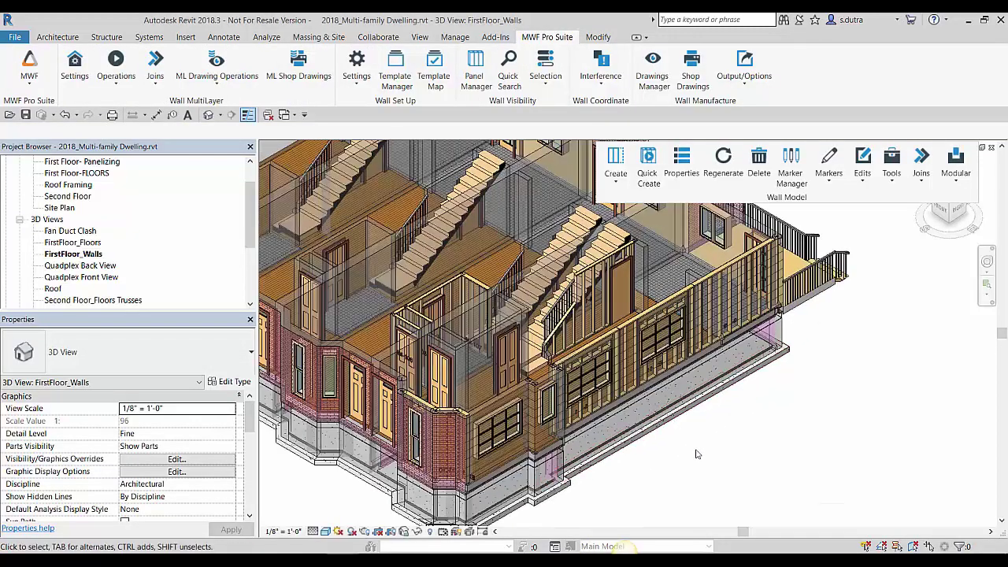
middle_drag(725, 427, 806, 460)
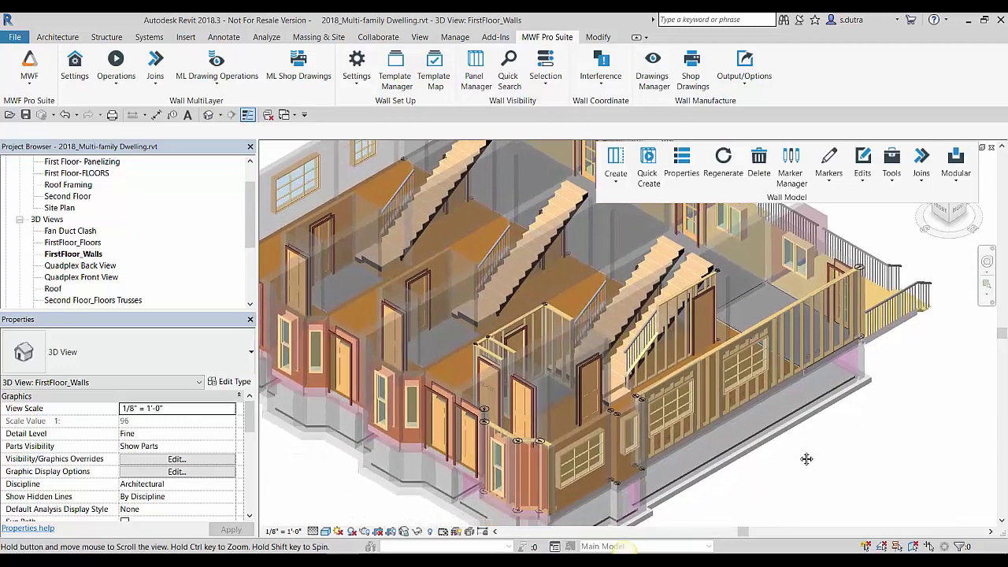